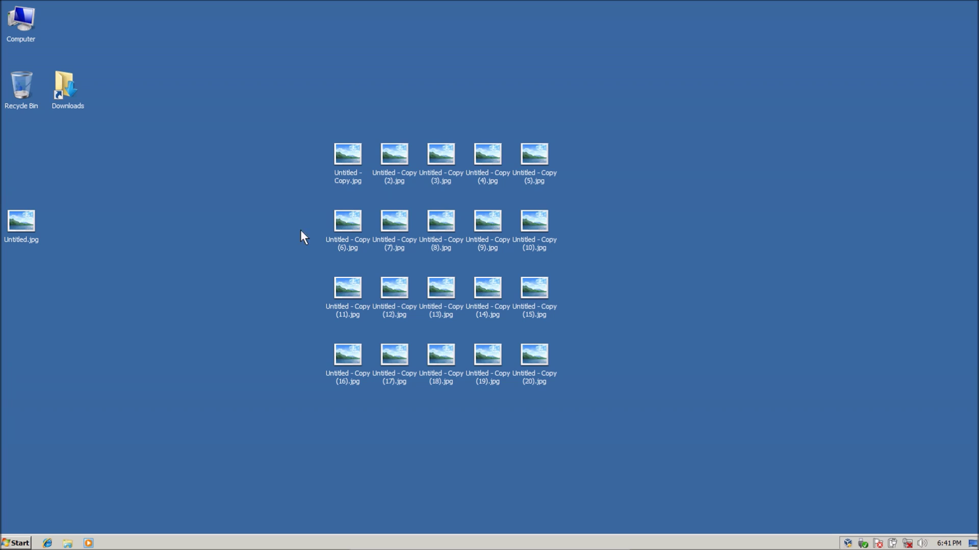
# Step: Select several of the Untitled.jpg copies on the Windows 7 desktop, then clear the selection
pyautogui.click(351, 287)
pyautogui.click(404, 223)
pyautogui.click(347, 223)
pyautogui.click(351, 153)
pyautogui.click(429, 84)
# Step: Uncheck 'Always show icons, never thumbnails' in Explorer's Folder Options, apply it, and close Libraries
pyautogui.press('super+e')
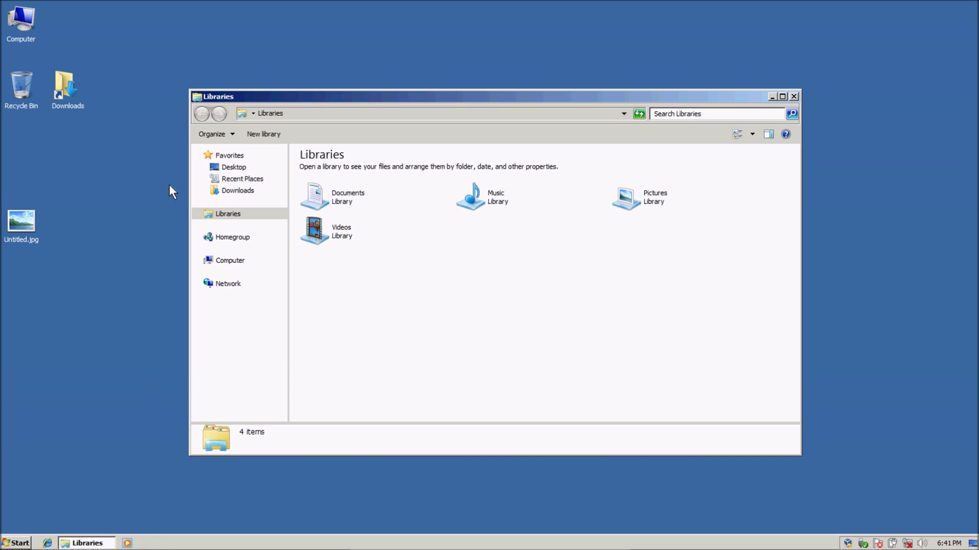
pyautogui.click(232, 134)
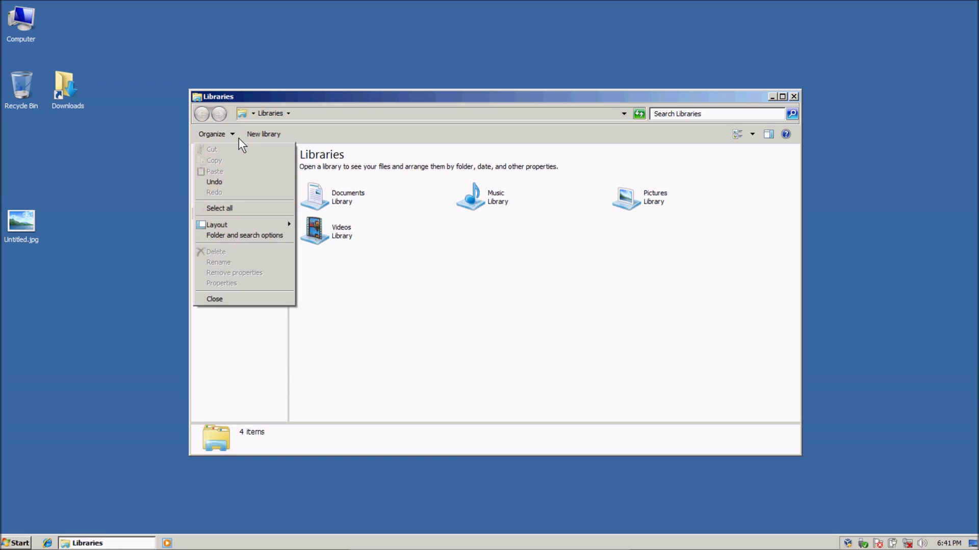
pyautogui.click(237, 238)
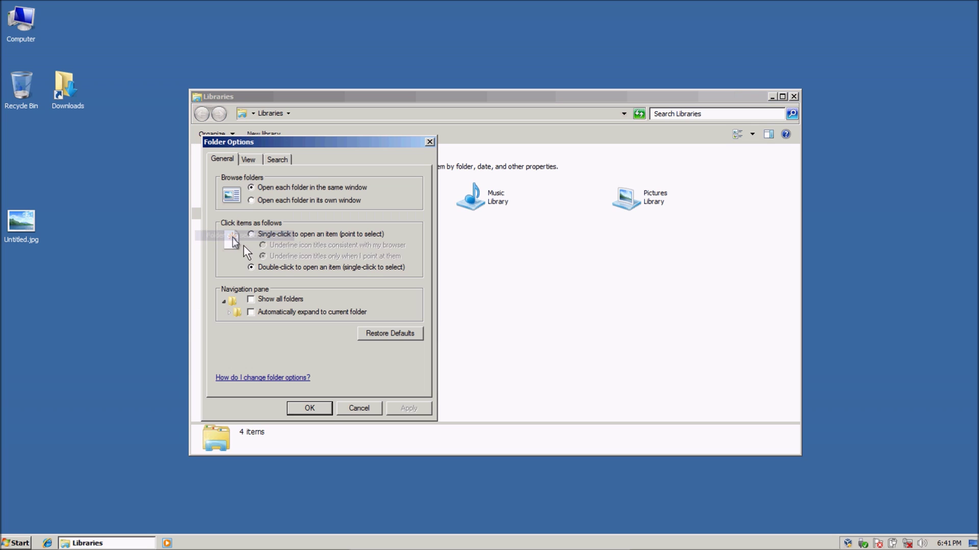
pyautogui.click(249, 159)
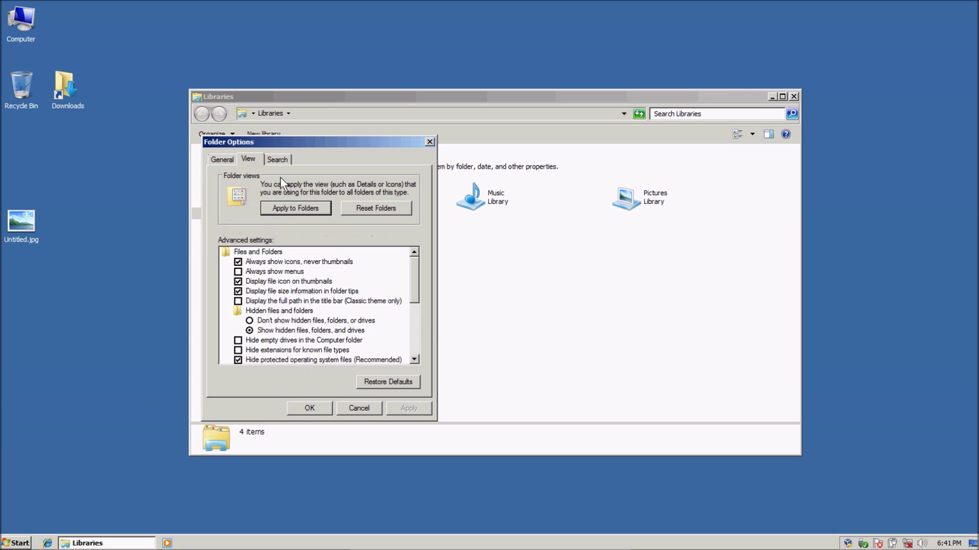
pyautogui.click(238, 261)
pyautogui.click(413, 409)
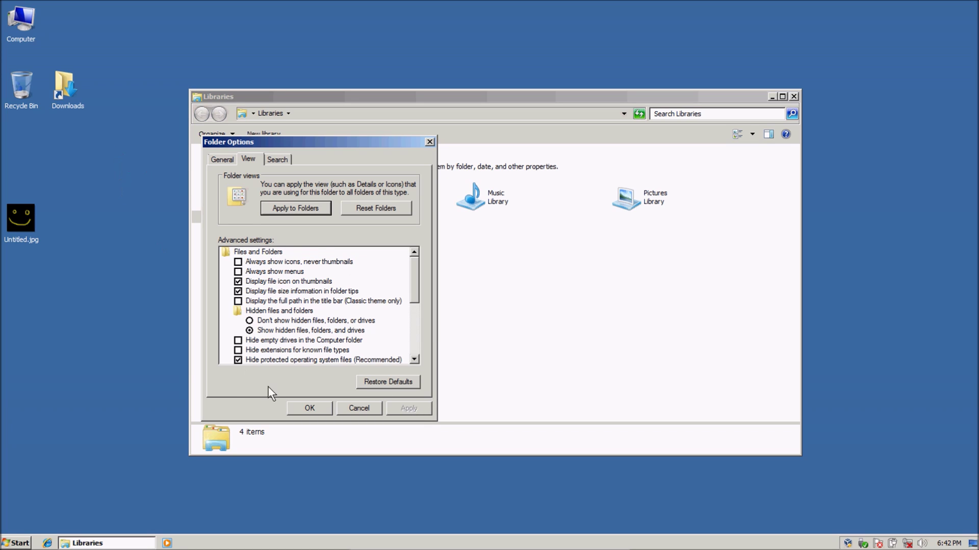
pyautogui.click(309, 407)
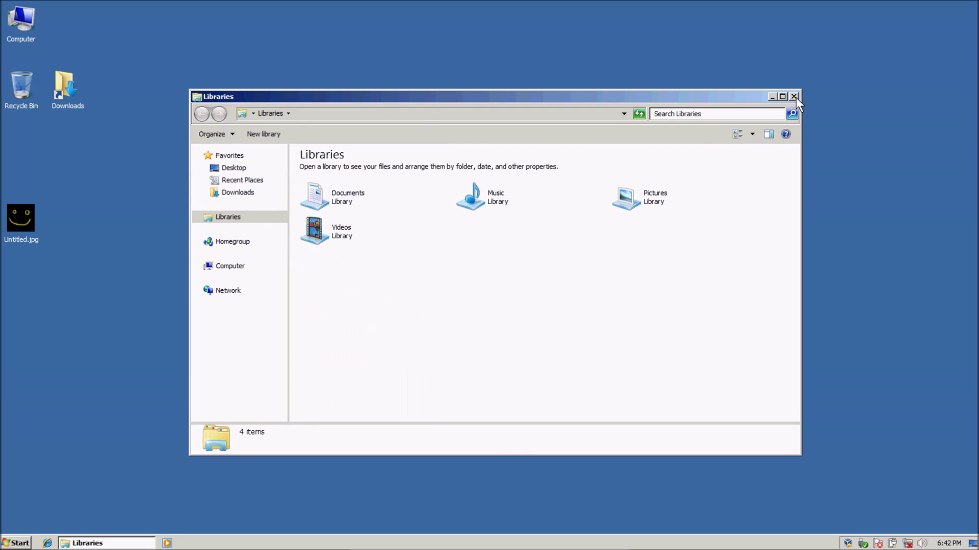
pyautogui.click(795, 96)
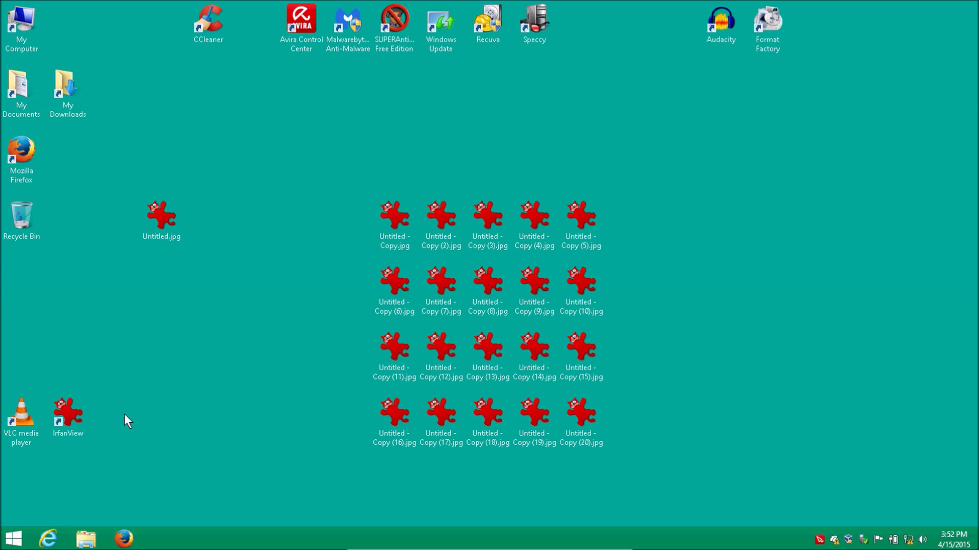
# Step: Move the VLC media player and IrfanView shortcuts down toward the desktop's bottom-left corner
pyautogui.moveTo(161, 458)
pyautogui.mouseDown()
pyautogui.moveTo(15, 406)
pyautogui.moveTo(73, 481)
pyautogui.mouseUp()
pyautogui.click(92, 355)
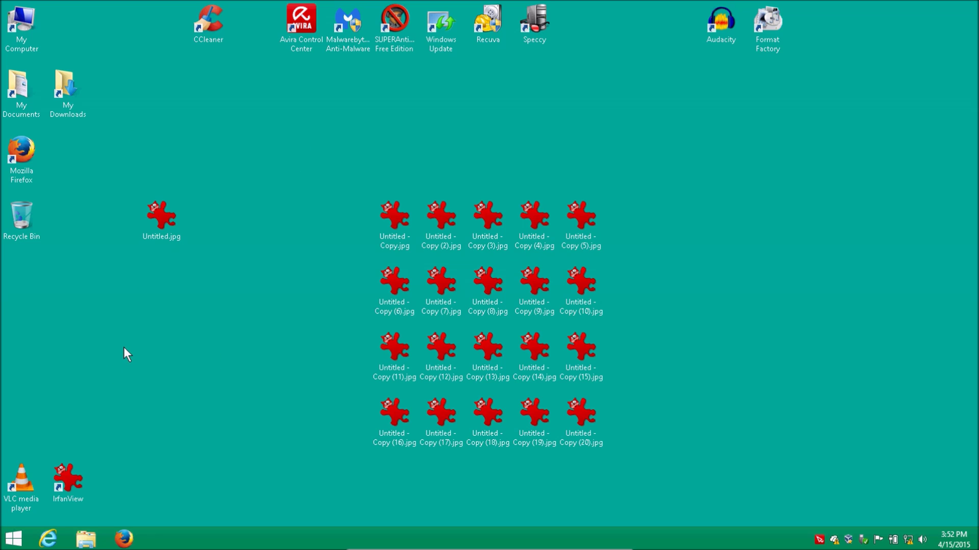
pyautogui.click(86, 540)
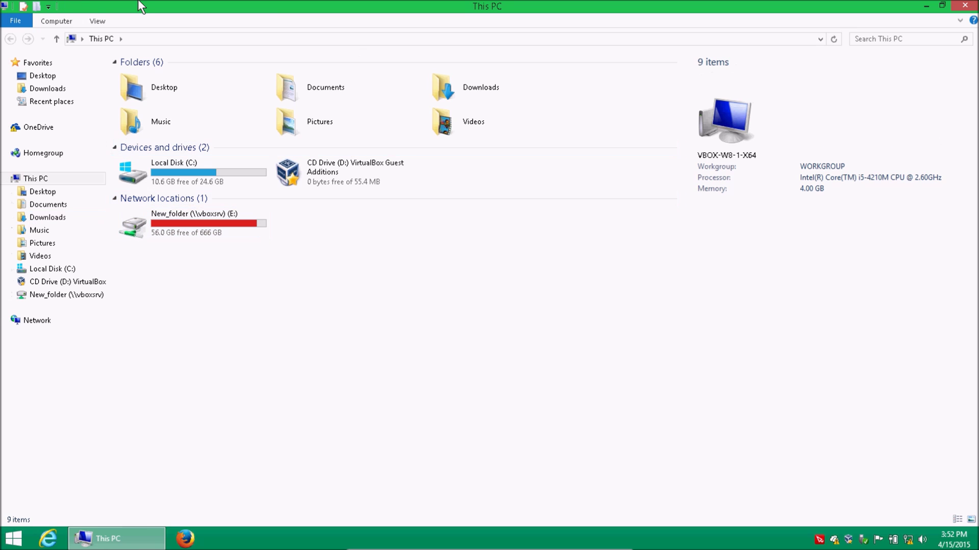
# Step: Turn off 'Always show icons, never thumbnails' in This PC's Folder Options, apply, and close the window
pyautogui.click(97, 21)
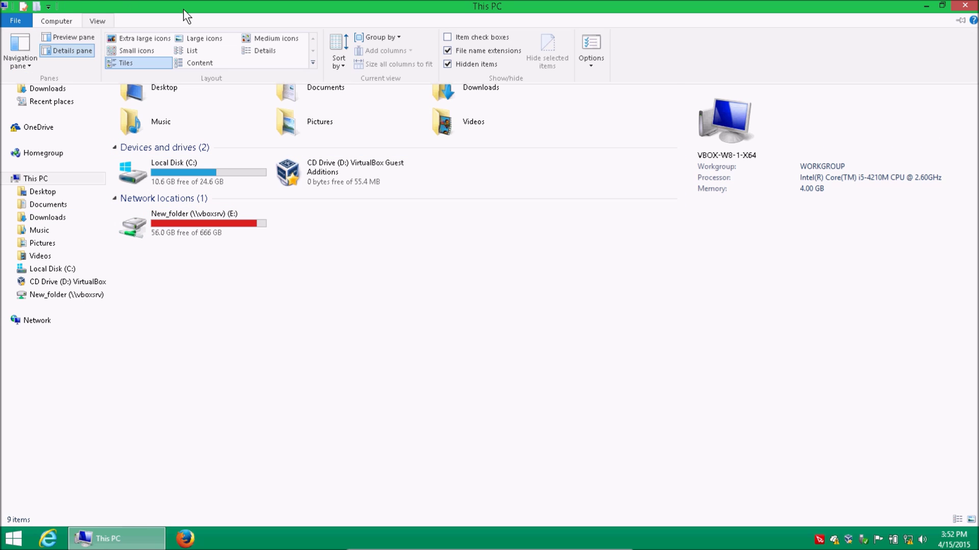
pyautogui.click(593, 67)
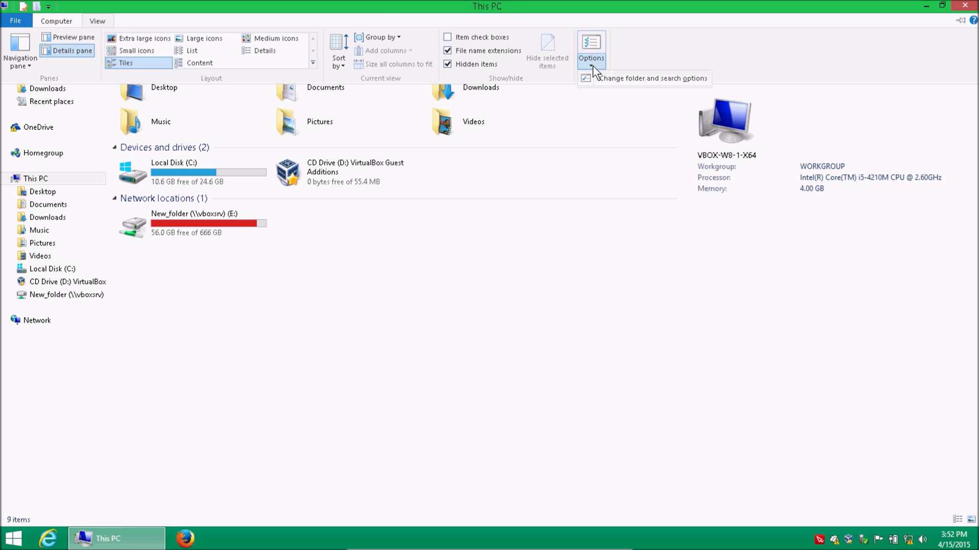
pyautogui.click(609, 80)
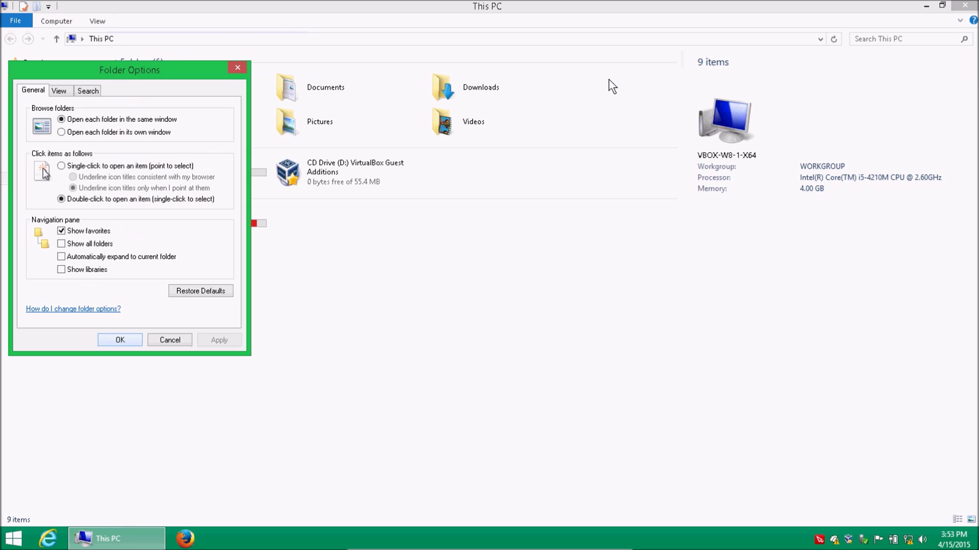
pyautogui.click(59, 90)
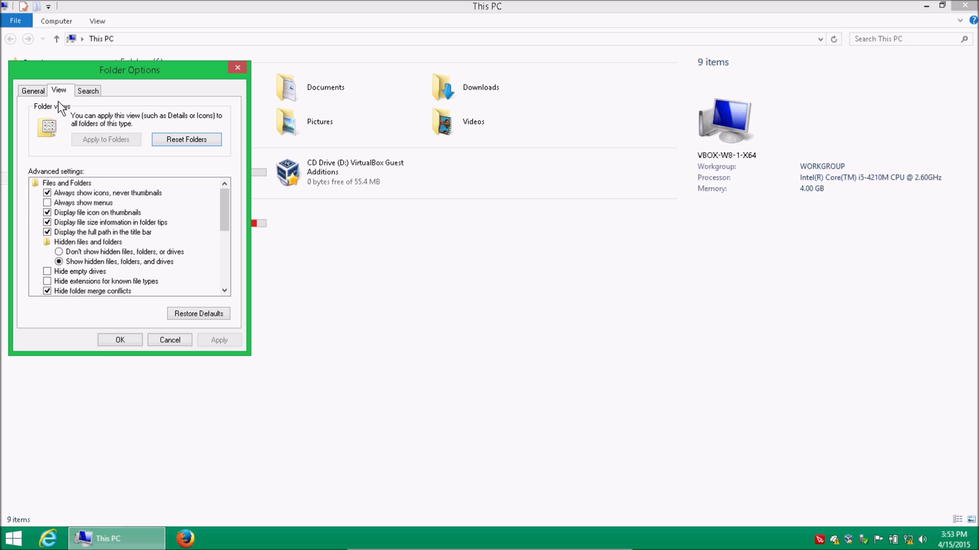
pyautogui.click(47, 193)
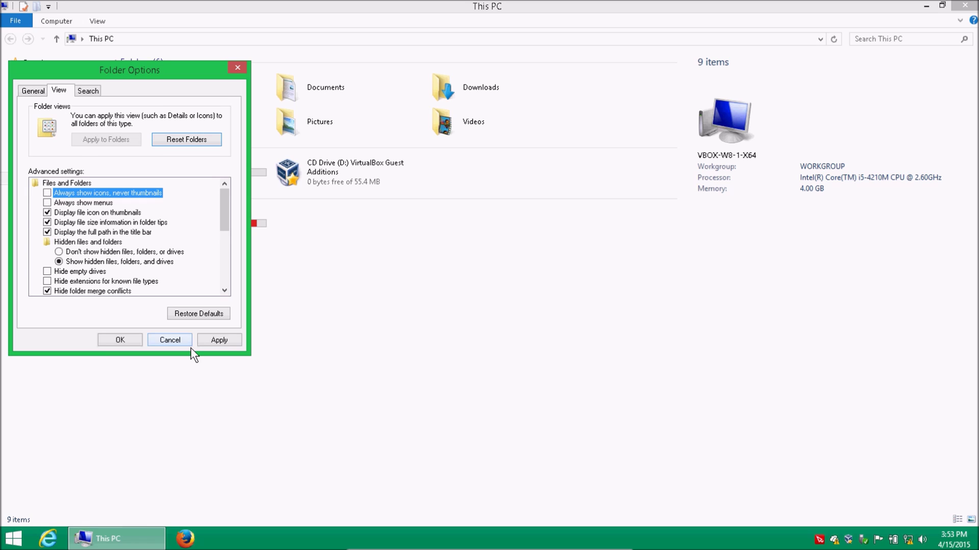
pyautogui.click(219, 340)
pyautogui.click(126, 340)
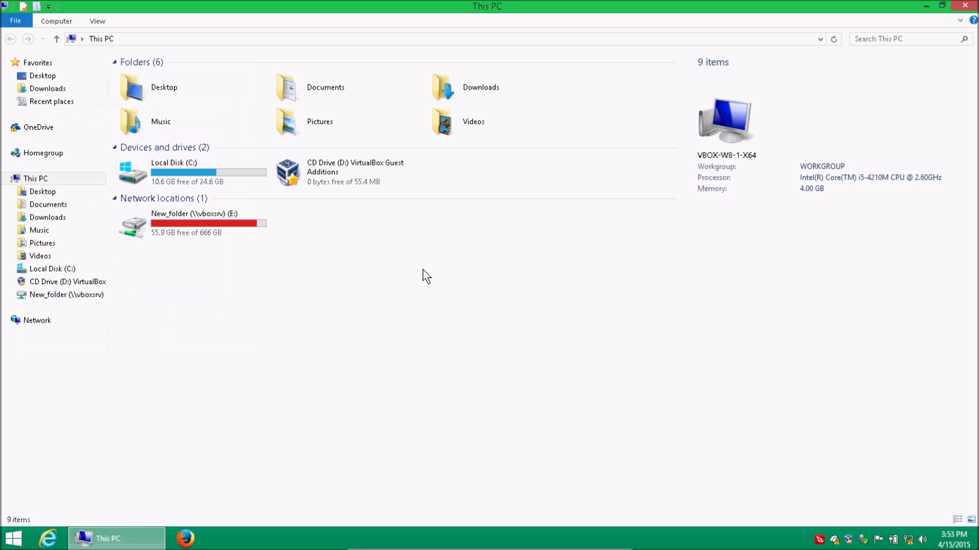
pyautogui.click(964, 7)
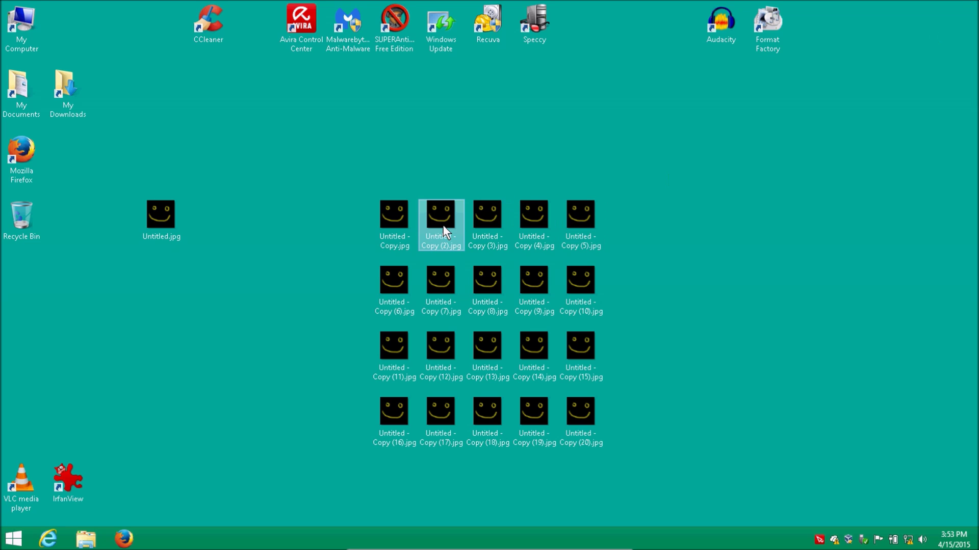
pyautogui.click(704, 384)
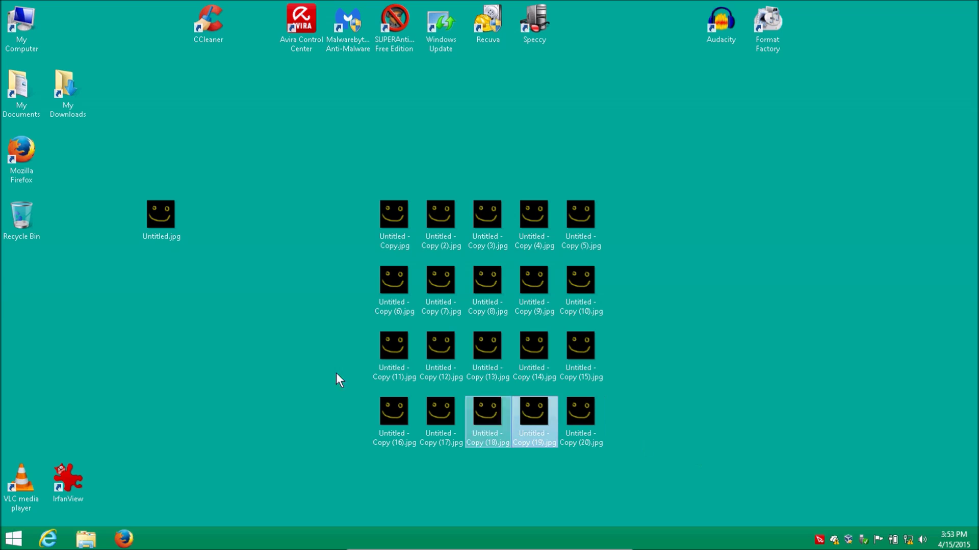